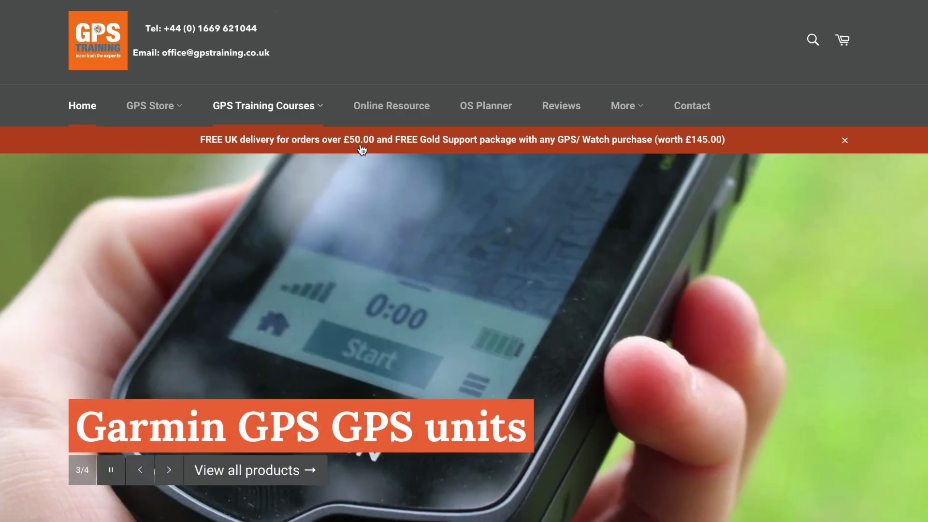
- Open the More menu in the GPS Training site's top navigation bar
click(641, 108)
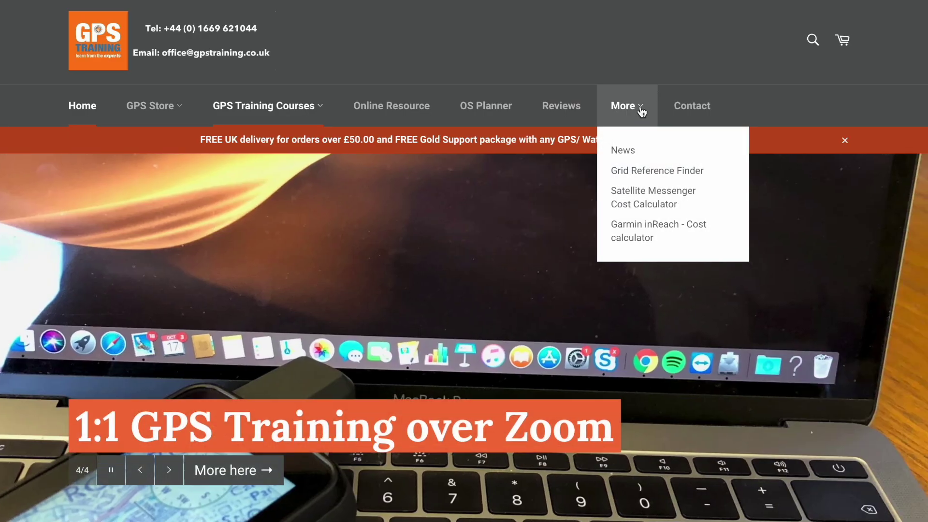
- Go to the UK Grid Reference Finder page from the More menu
click(646, 175)
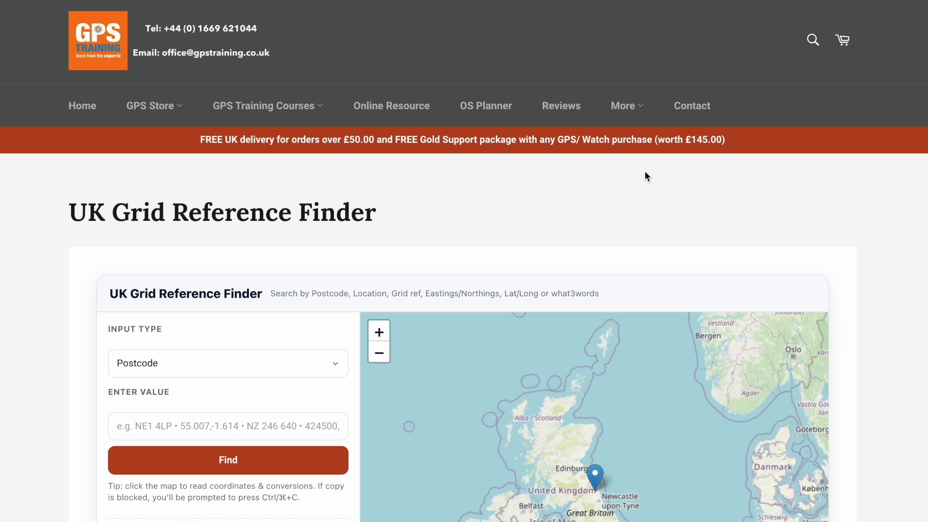
scroll(883, 284, down, 3)
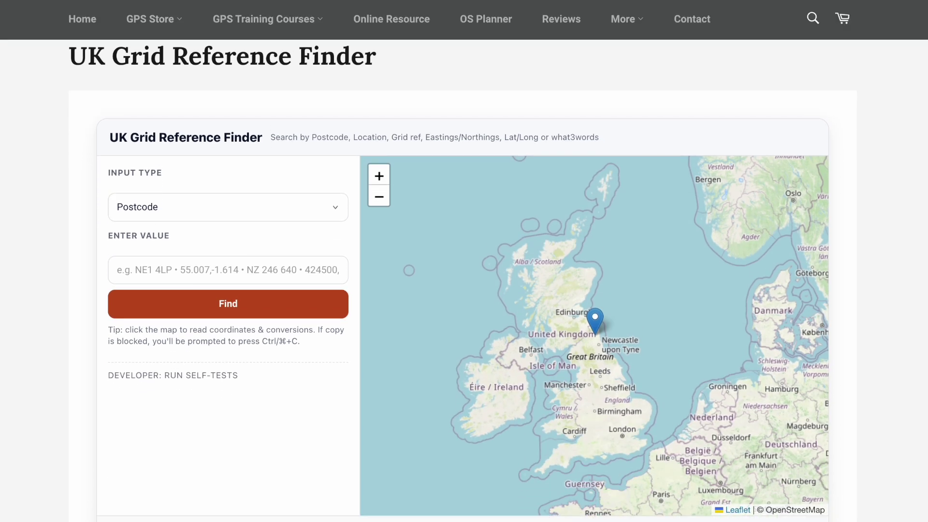
scroll(463, 284, up, 1)
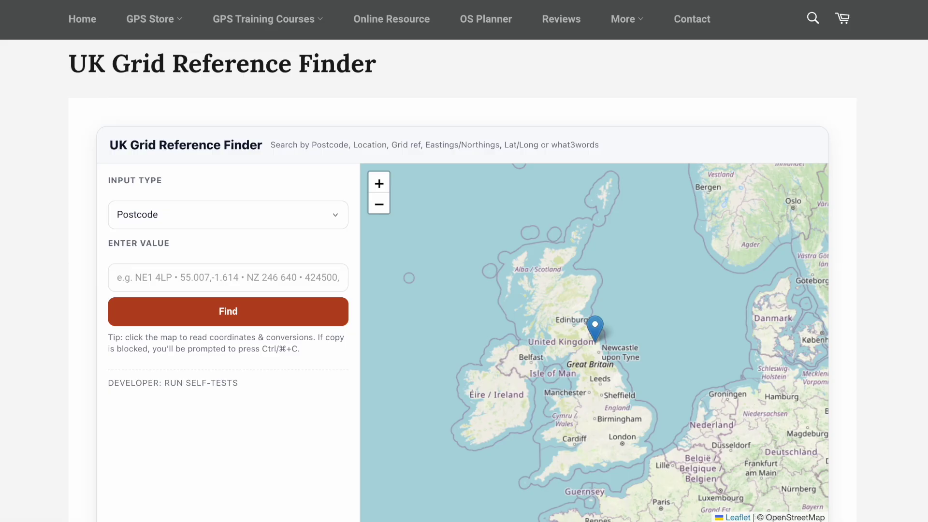
- Keep Postcode as the input type and enter NE65 7RZ as the search value
click(247, 218)
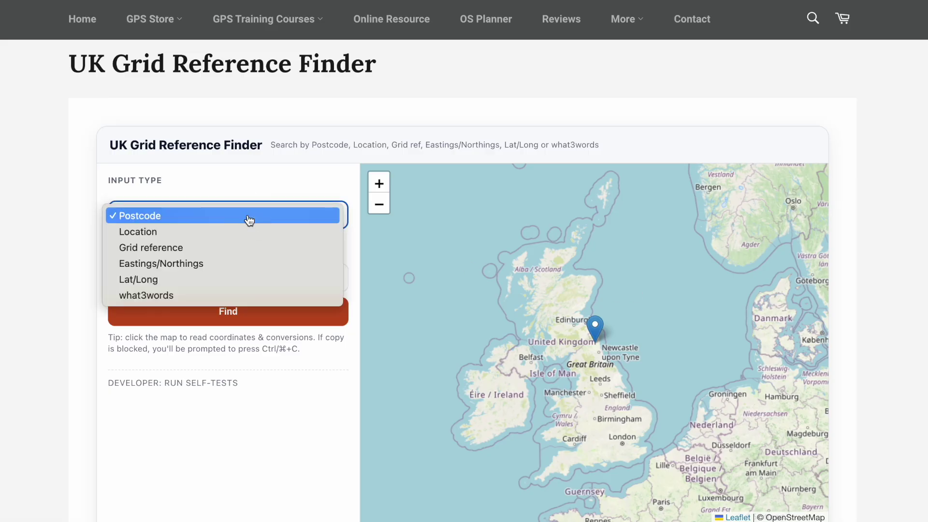
click(249, 221)
click(201, 278)
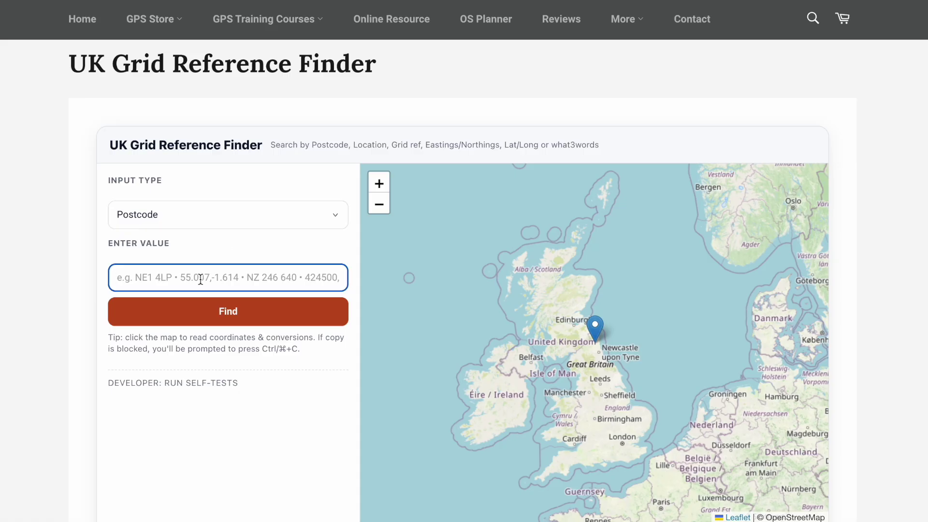
text(NE65 )
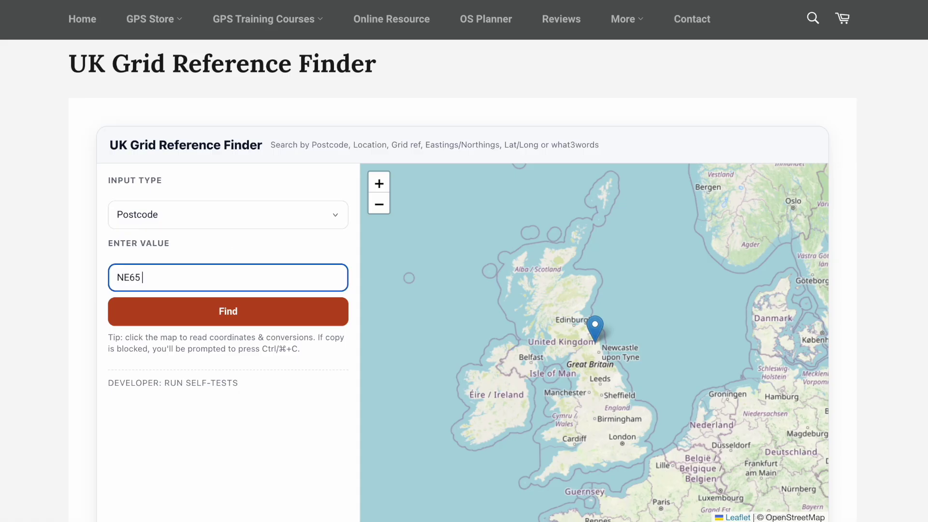
text(7RZ)
- Look up NE65 7RZ and zoom the map in three levels on the Rothbury marker
click(244, 316)
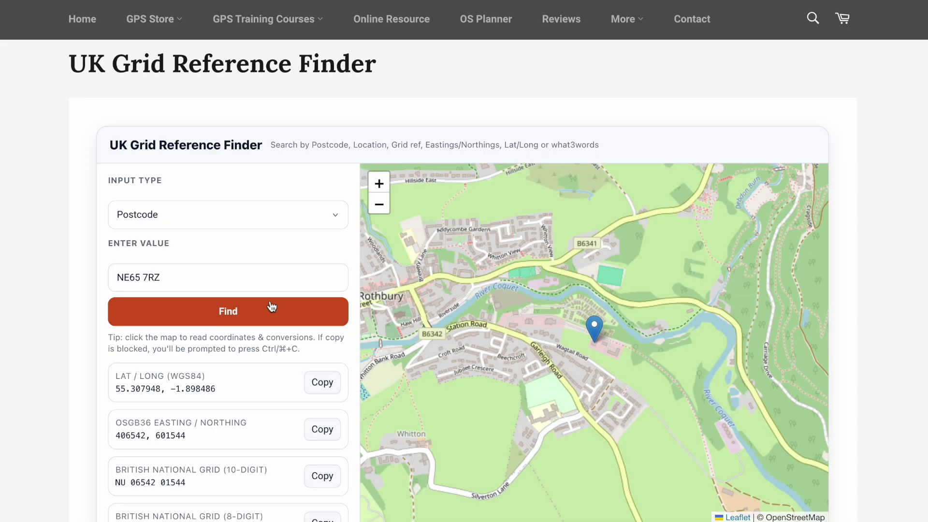
scroll(878, 373, down, 3)
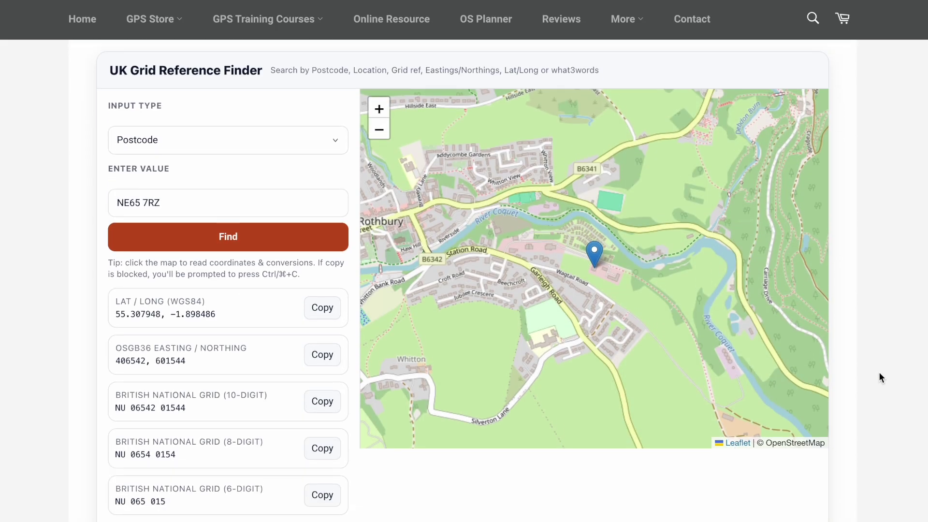
click(379, 109)
click(379, 109)
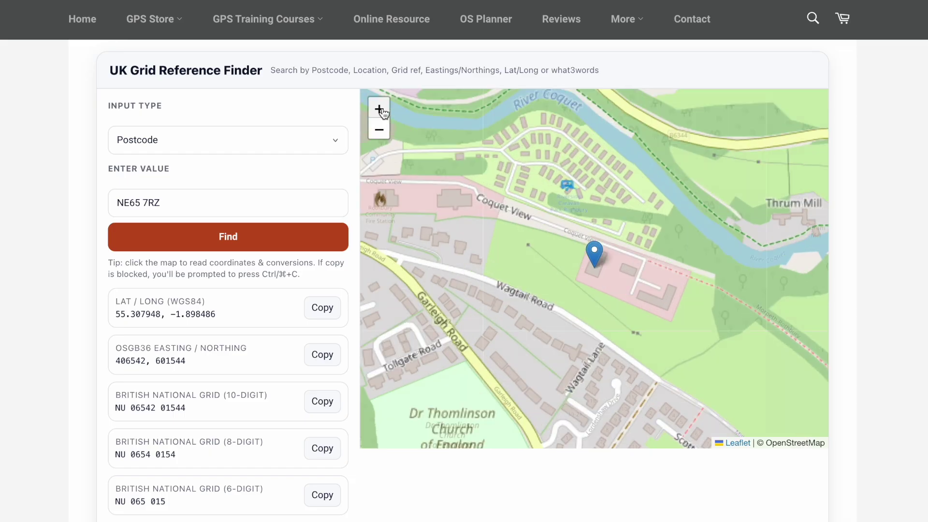
click(379, 108)
scroll(316, 340, down, 6)
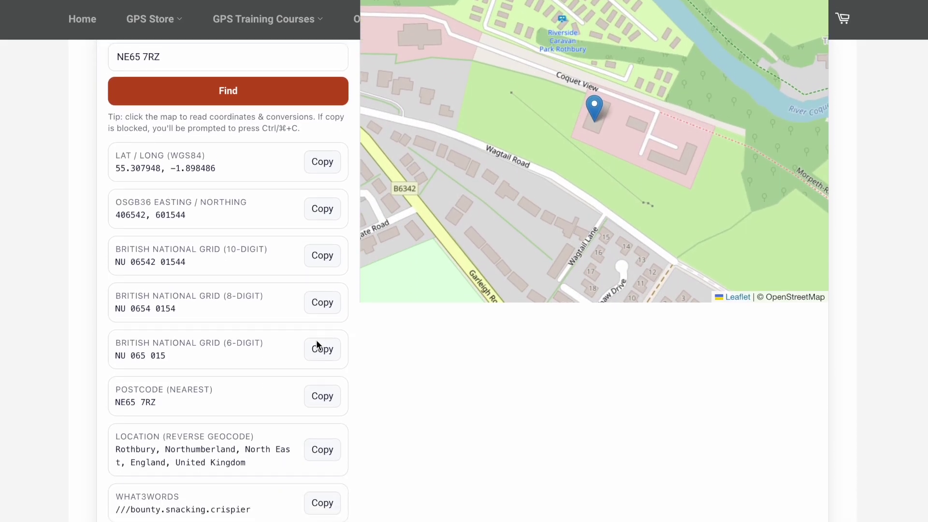
scroll(317, 345, down, 1)
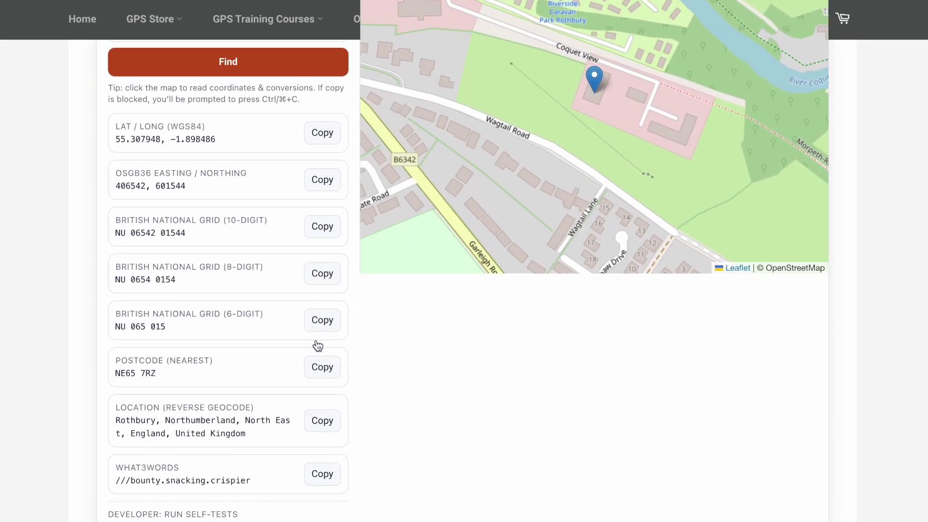
scroll(317, 345, down, 1)
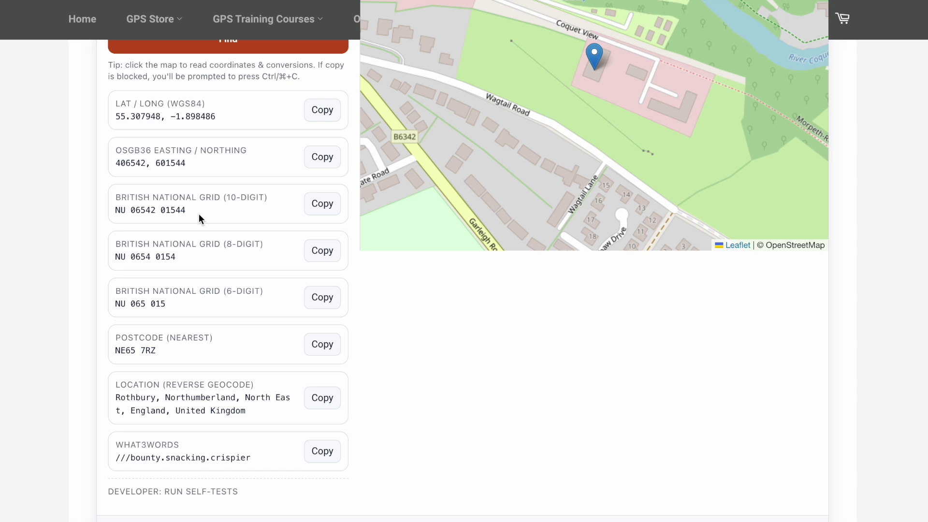
scroll(199, 214, down, 3)
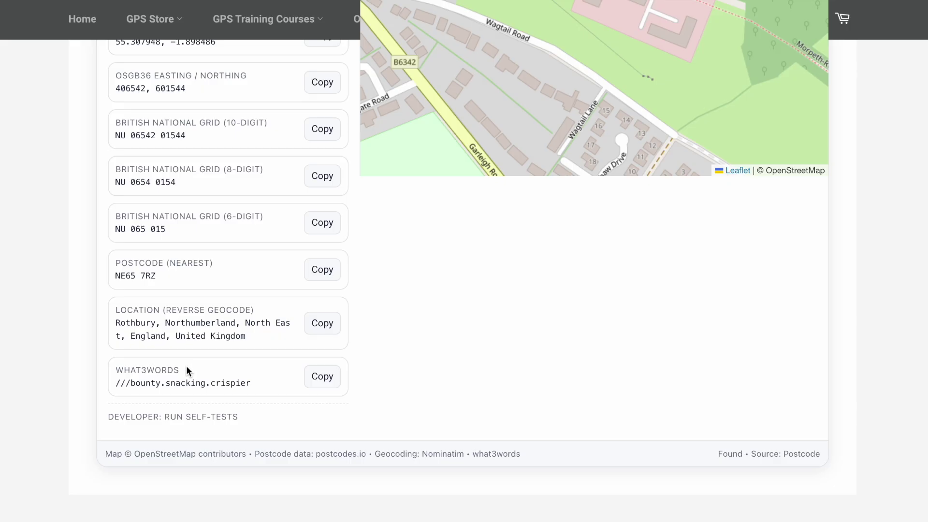
scroll(186, 370, up, 5)
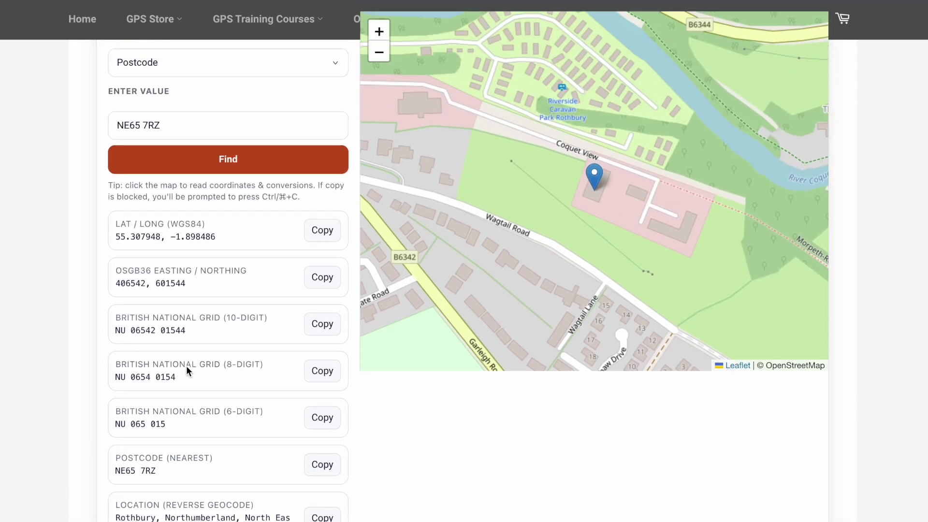
scroll(186, 365, up, 1)
scroll(187, 366, down, 2)
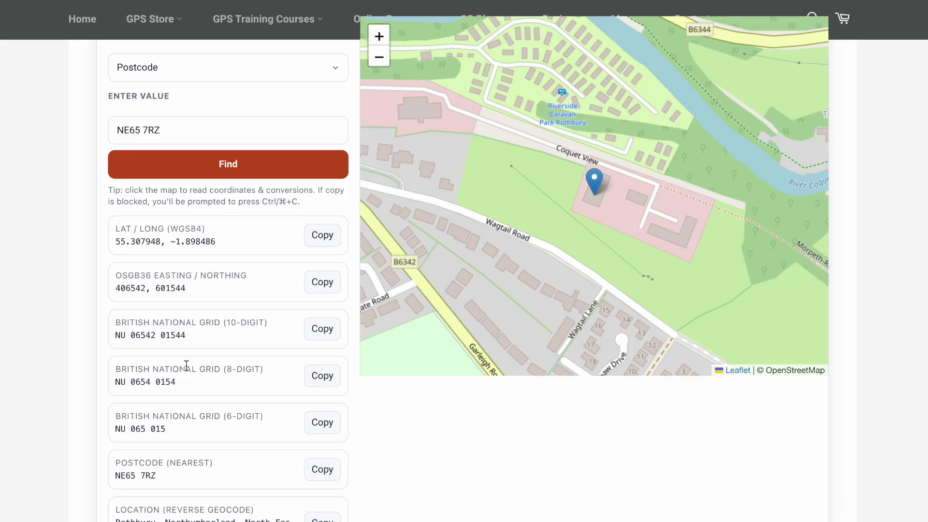
scroll(186, 365, up, 3)
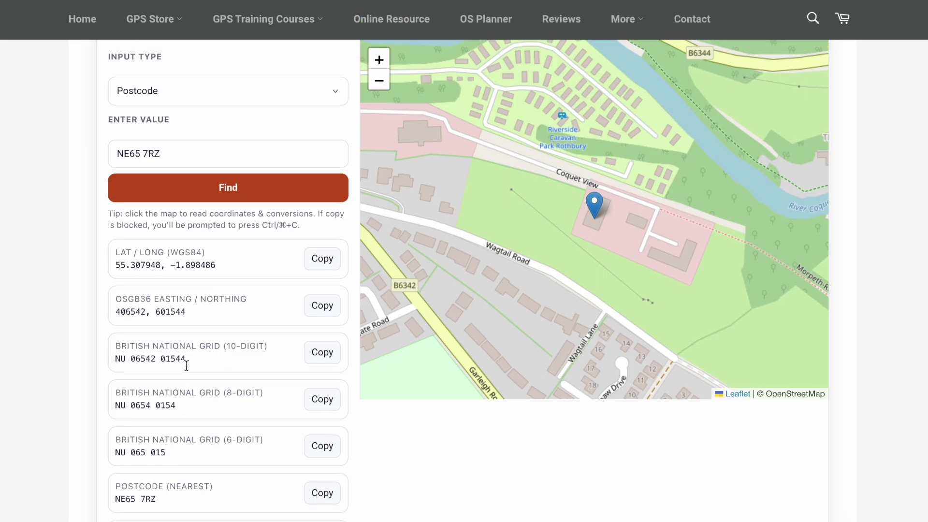
click(222, 139)
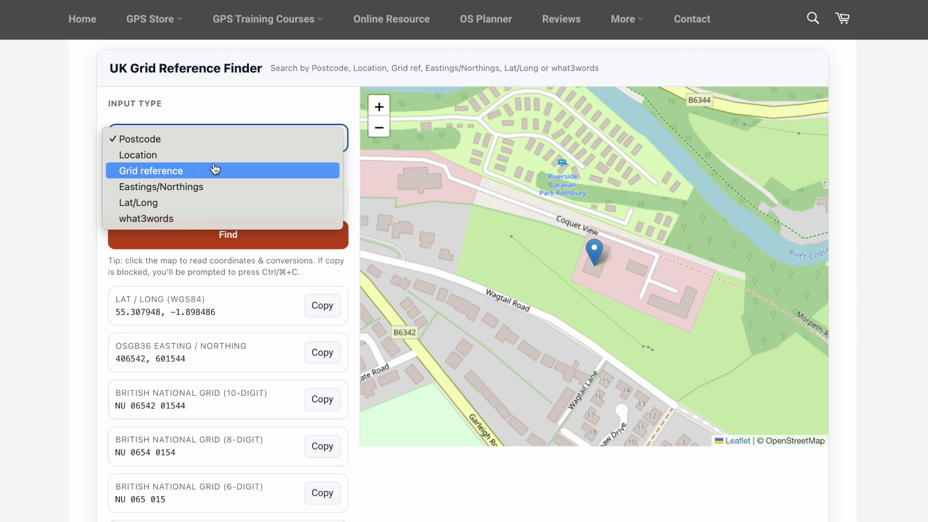
- Switch the input type to Location and search for Berwick upon Tweed
click(214, 160)
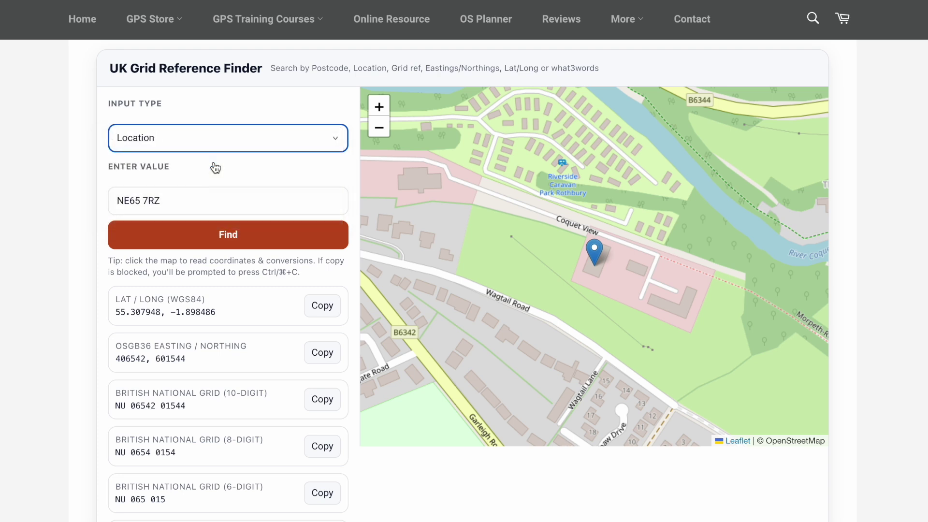
drag(158, 201, 104, 203)
text(B)
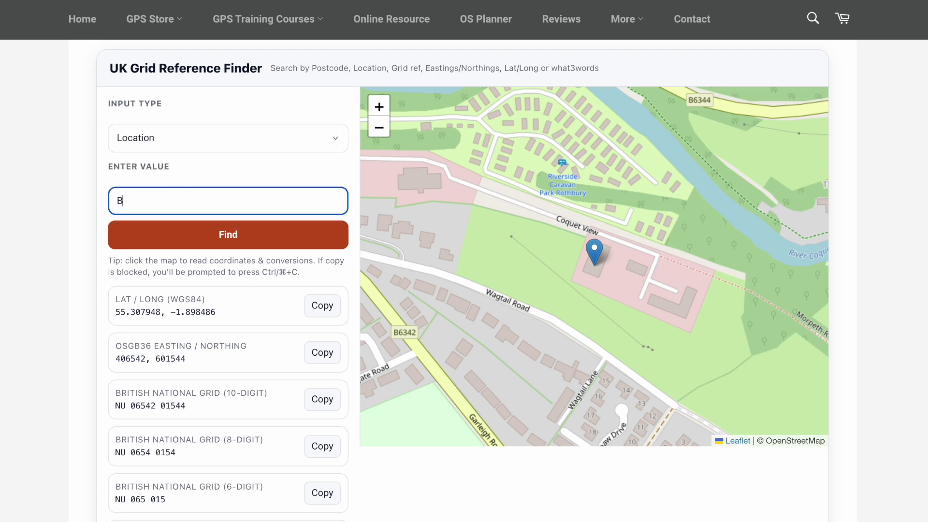
text(erwick upon Tweed)
click(221, 240)
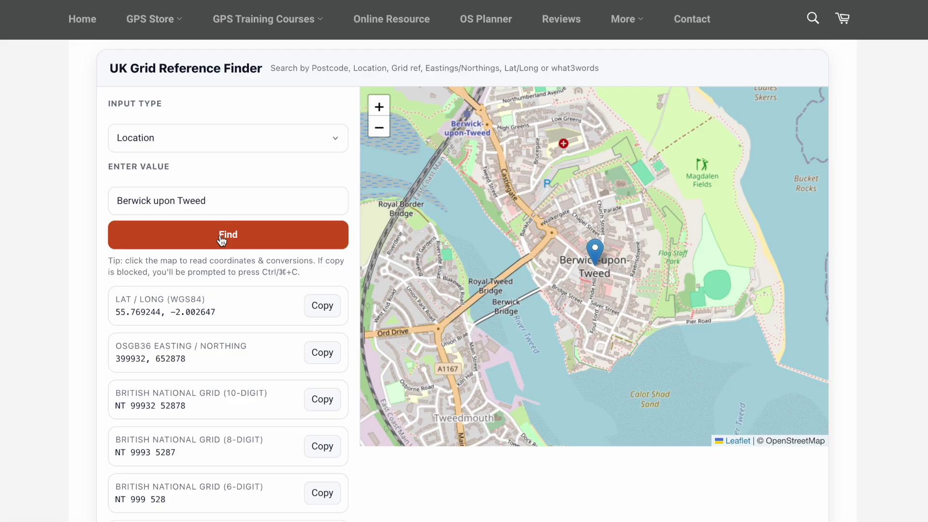
- Pan the map south to show Spittal and the south shore of the Tweed estuary
scroll(224, 326, down, 4)
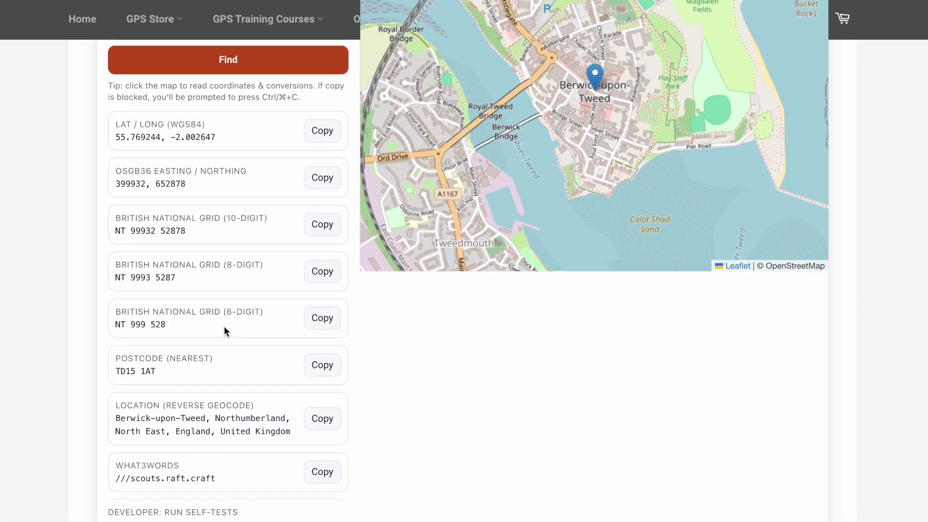
scroll(224, 326, up, 1)
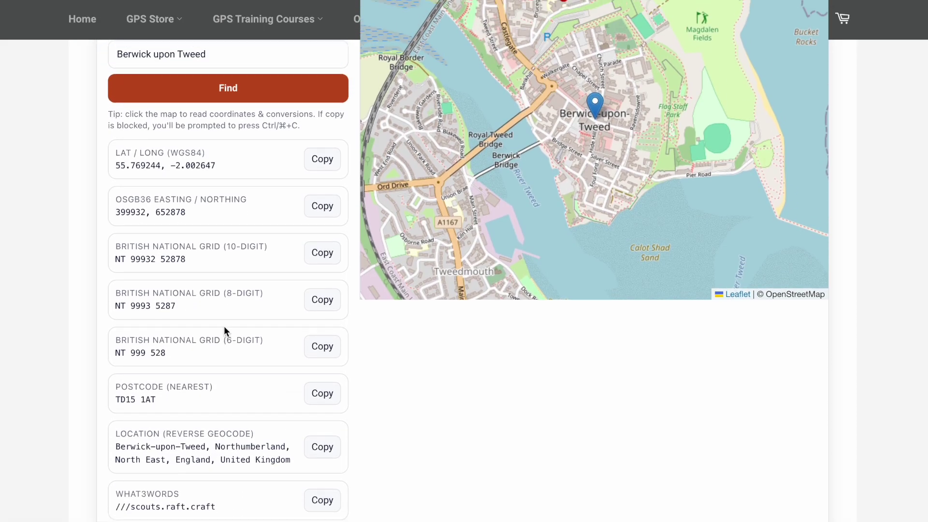
drag(622, 193, 618, 64)
drag(694, 207, 655, 161)
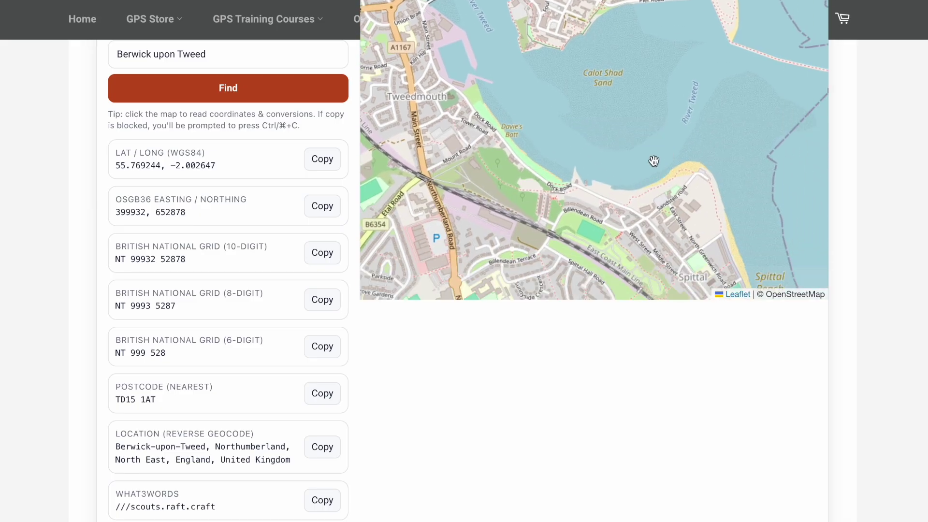
- Pin a shore point at Spittal and zoom the map in one level
click(704, 175)
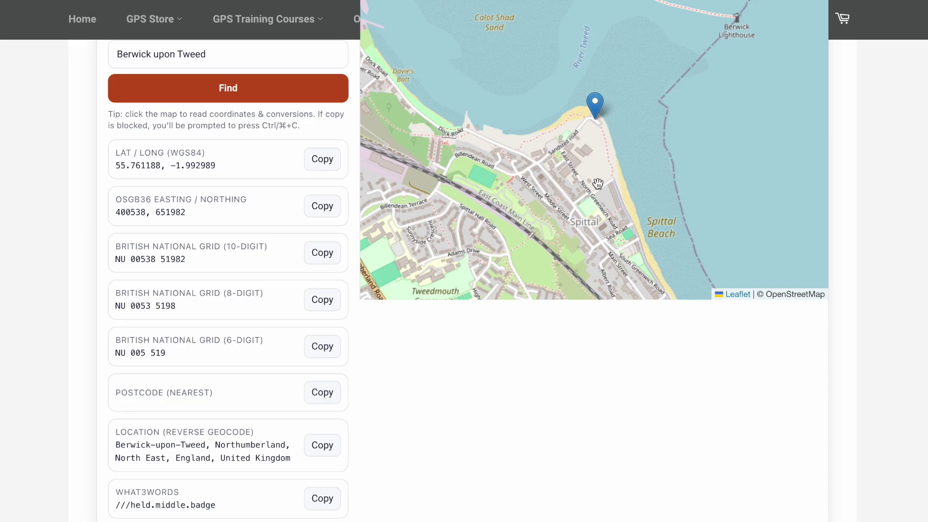
scroll(880, 188, up, 2)
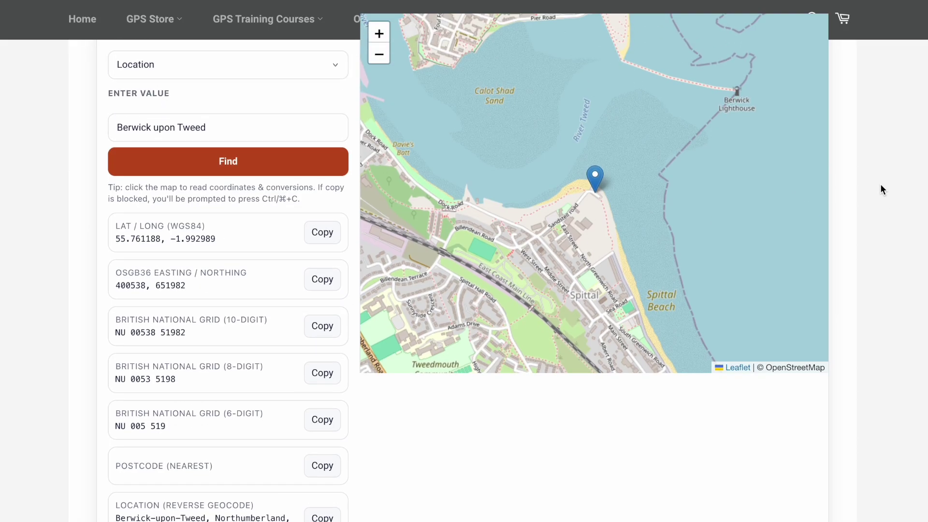
scroll(176, 281, down, 2)
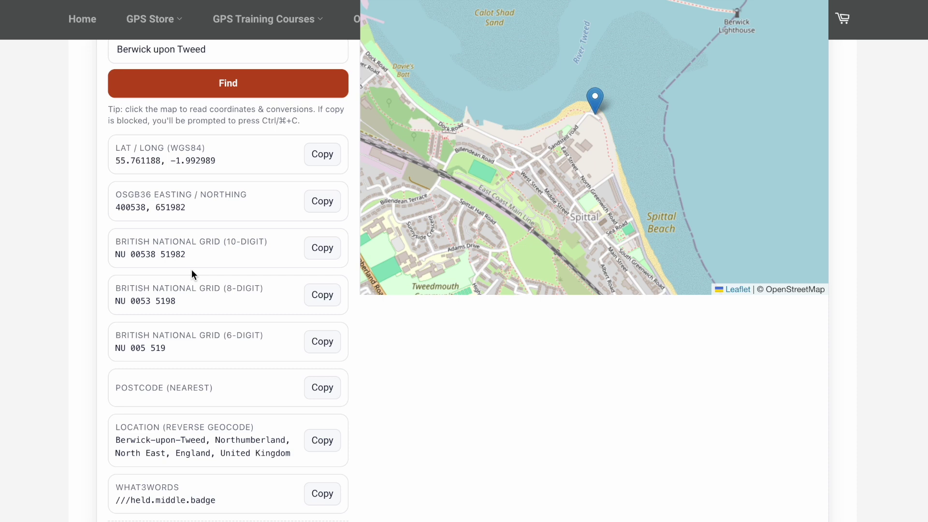
scroll(860, 233, up, 1)
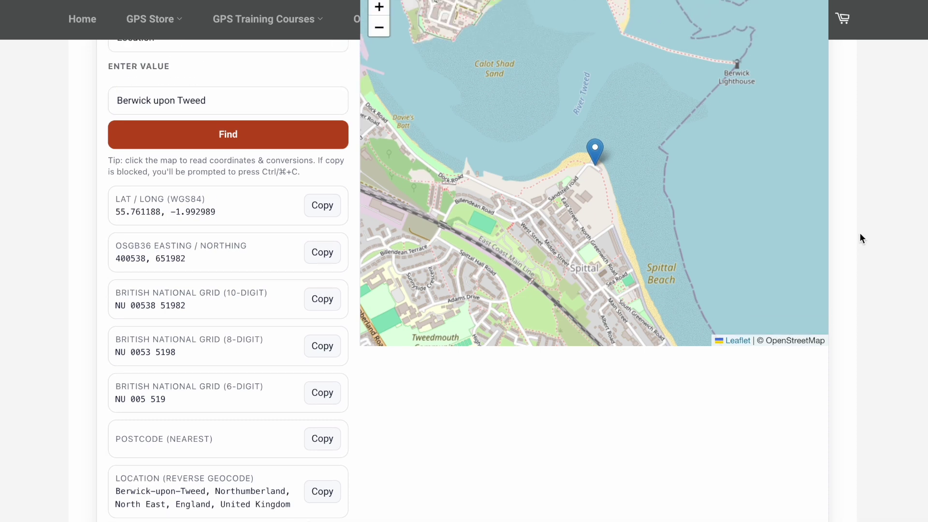
scroll(860, 233, up, 1)
click(379, 6)
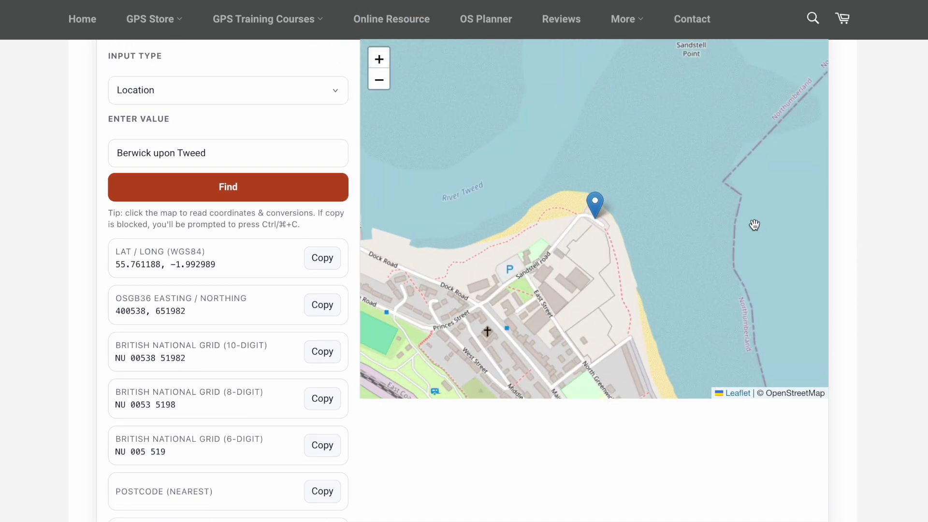
scroll(897, 305, down, 3)
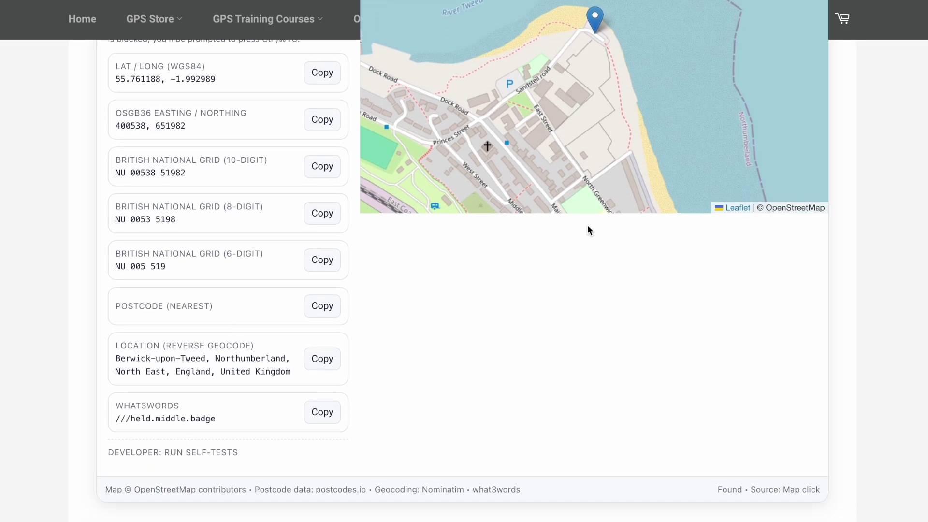
- Try nearby points just inland and zoom in two more levels on the marker
click(545, 66)
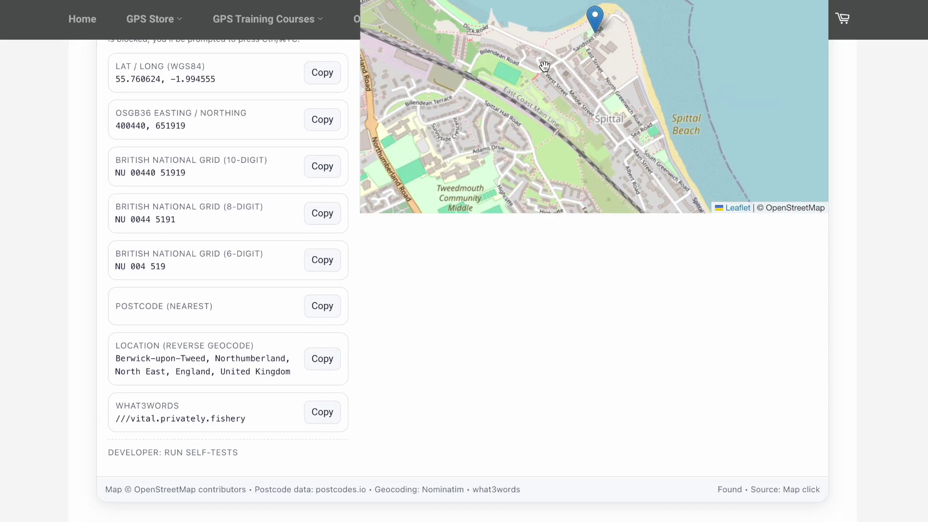
click(592, 43)
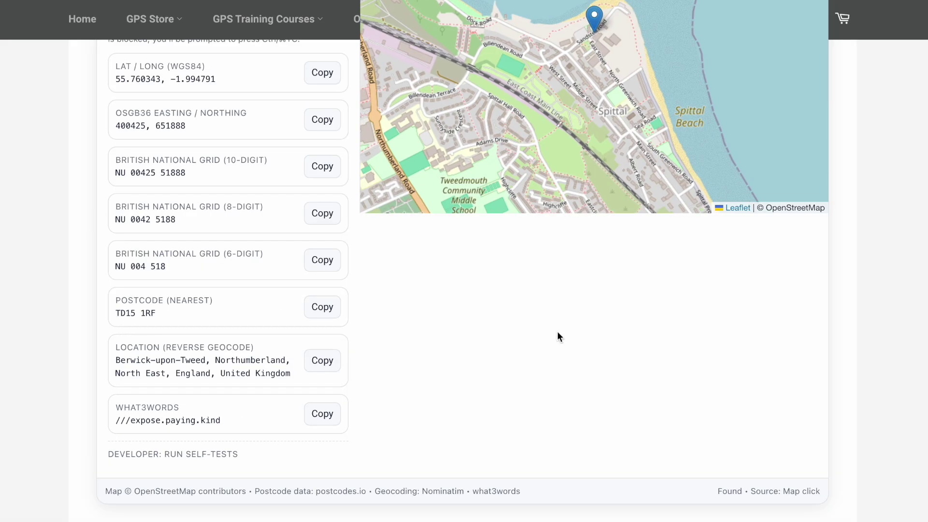
scroll(703, 297, up, 5)
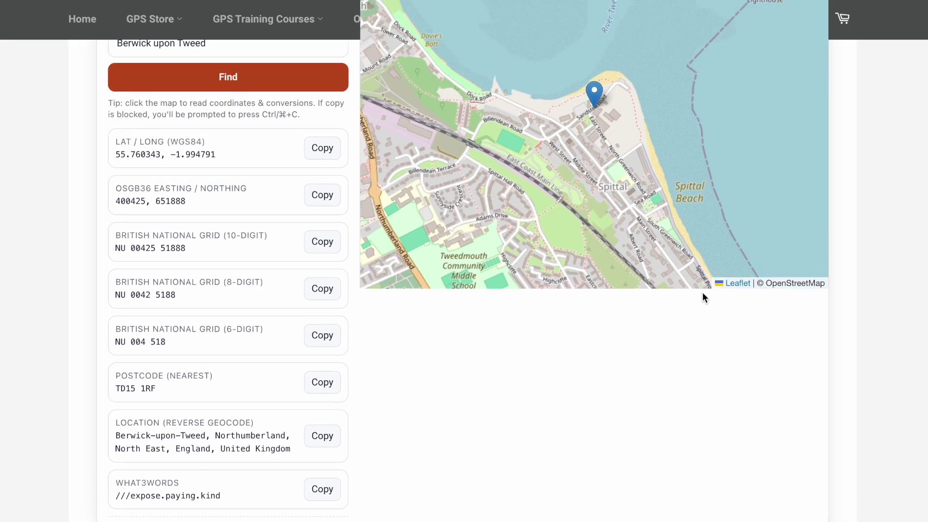
click(379, 78)
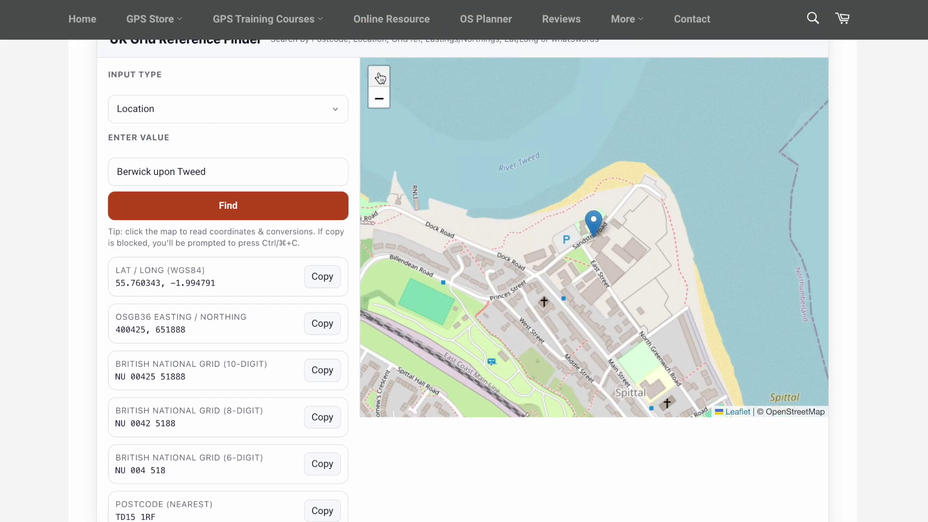
click(379, 78)
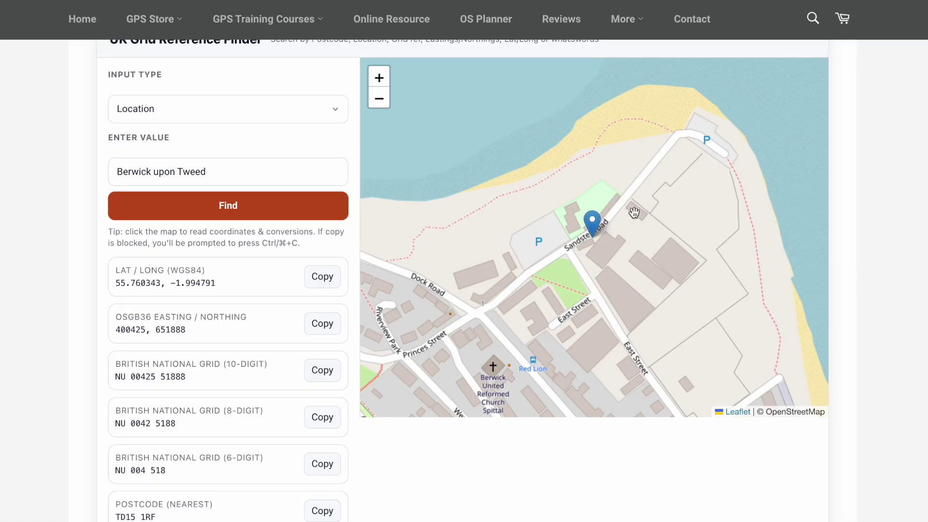
click(718, 145)
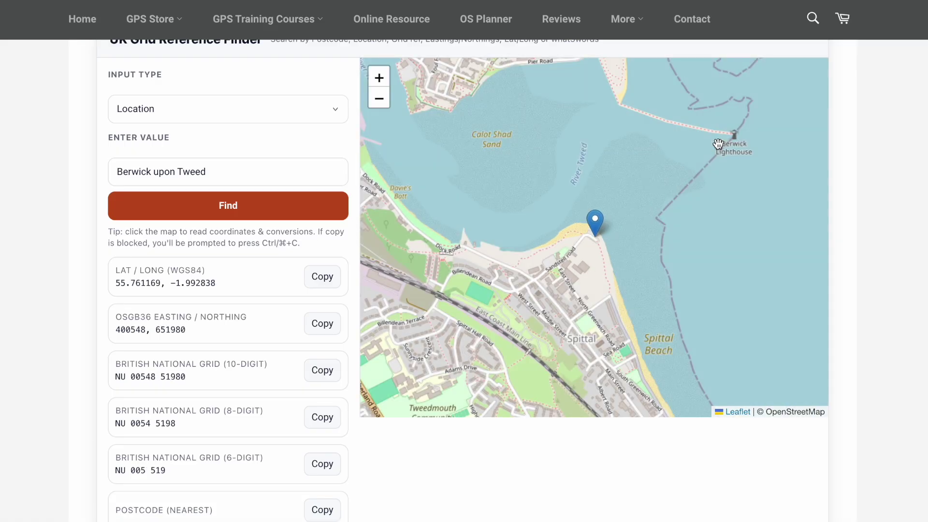
scroll(871, 338, down, 3)
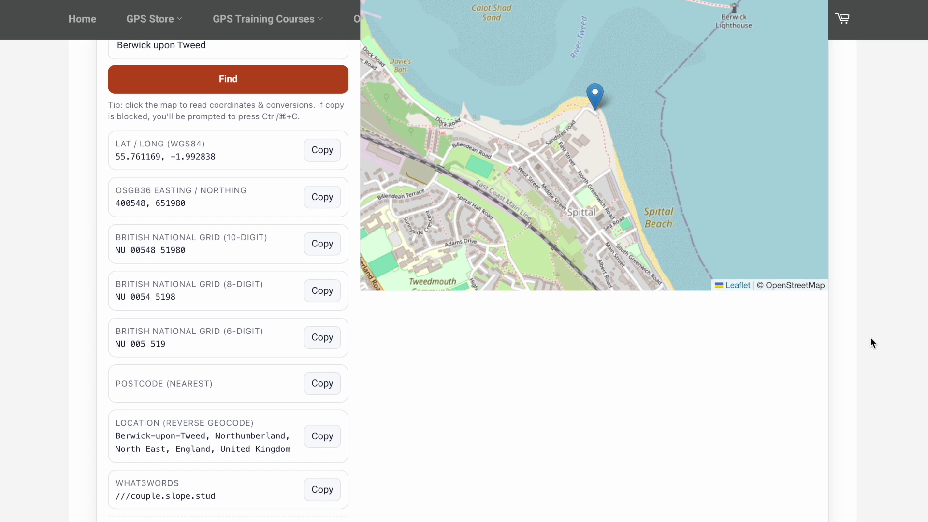
scroll(297, 361, down, 3)
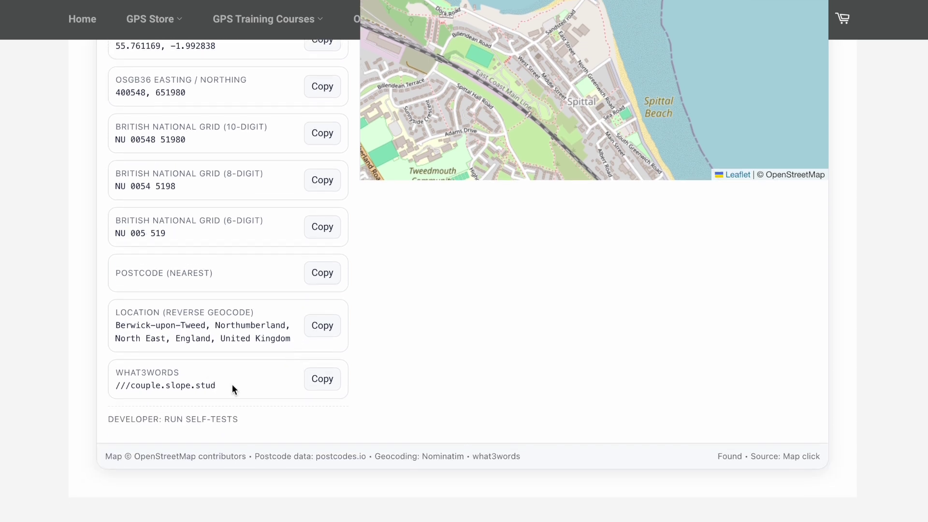
scroll(455, 298, up, 6)
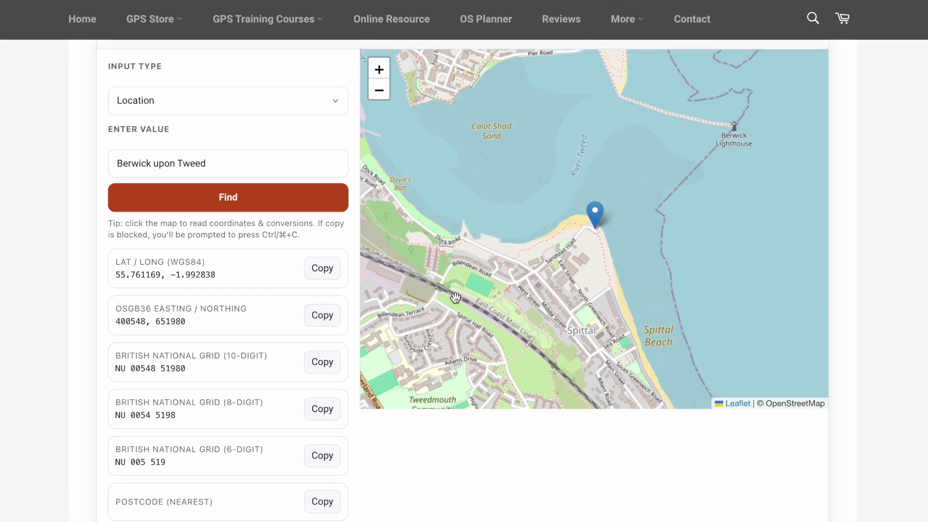
click(534, 269)
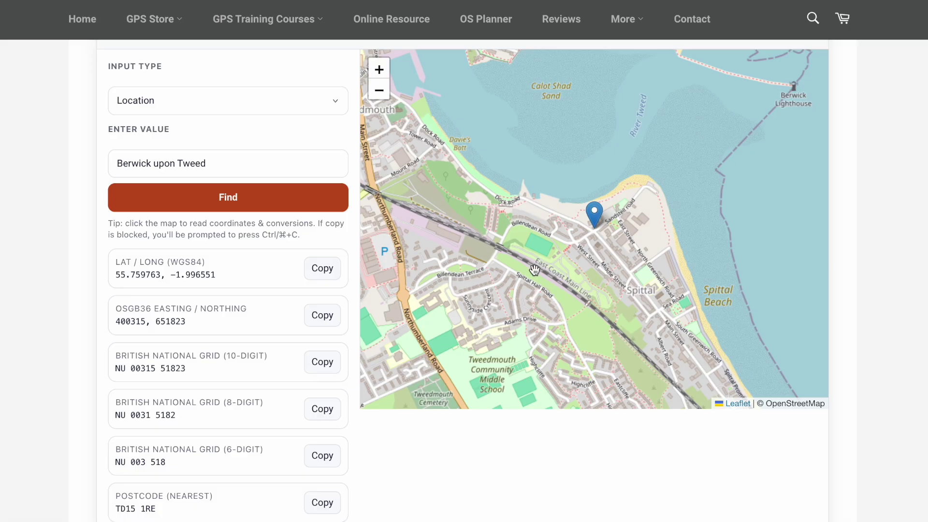
click(192, 100)
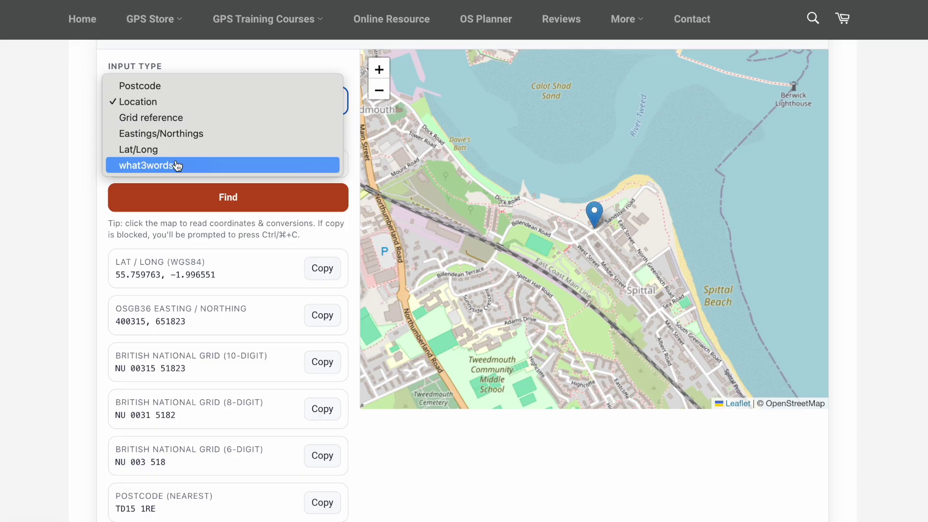
click(90, 124)
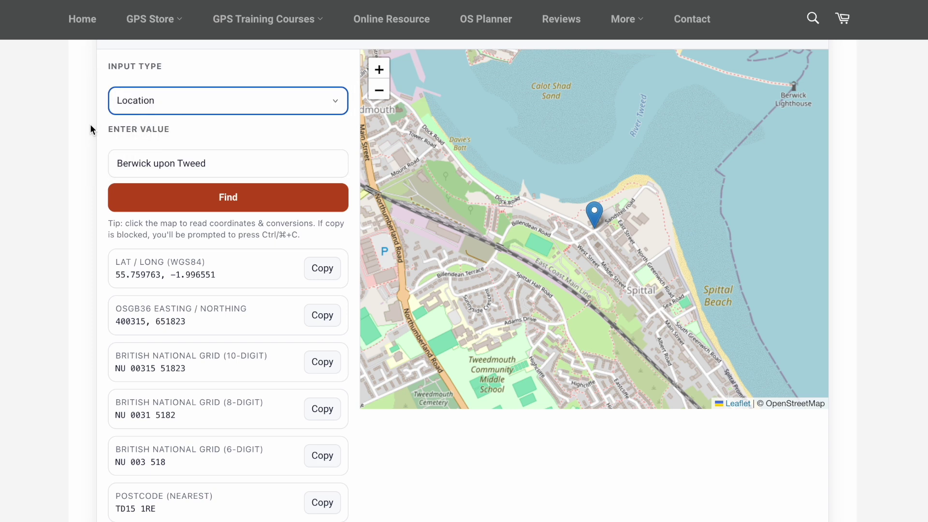
scroll(876, 285, up, 1)
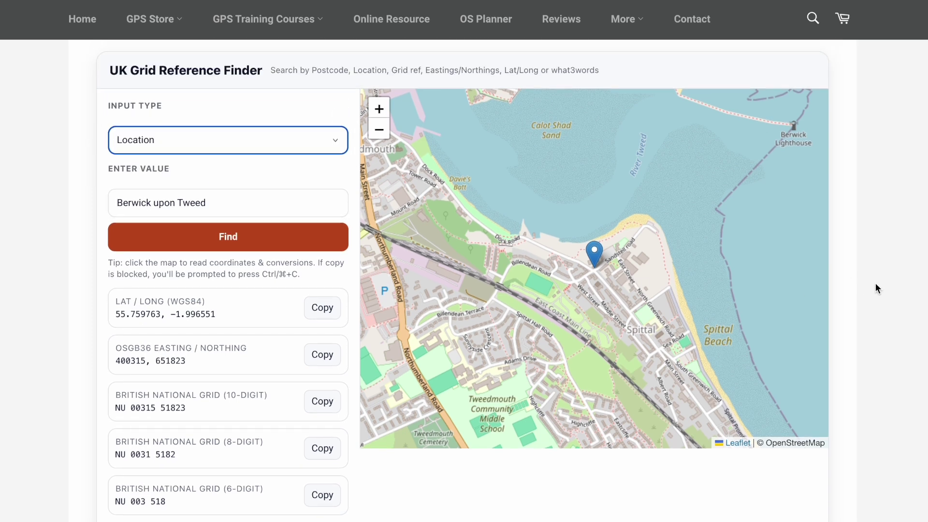